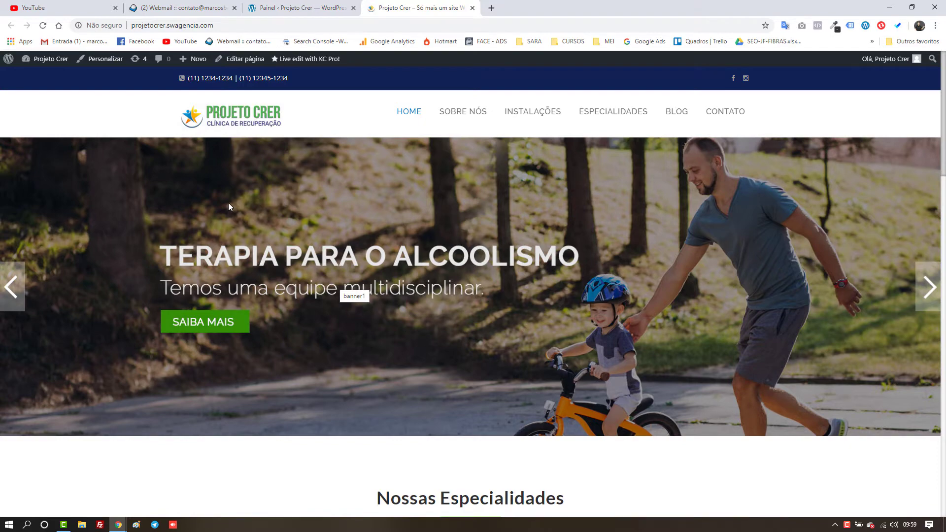
scroll(229, 216, "down", 7)
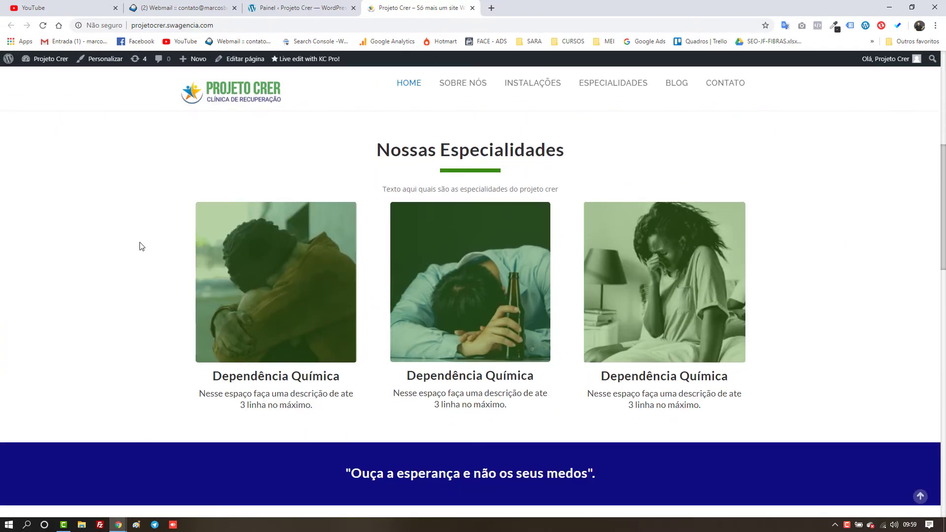
scroll(142, 246, "down", 7)
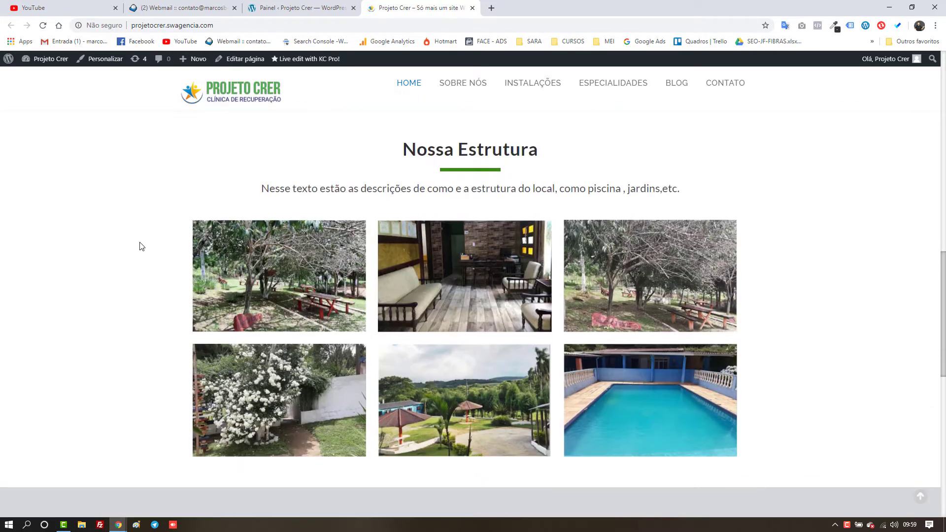
scroll(141, 246, "down", 10)
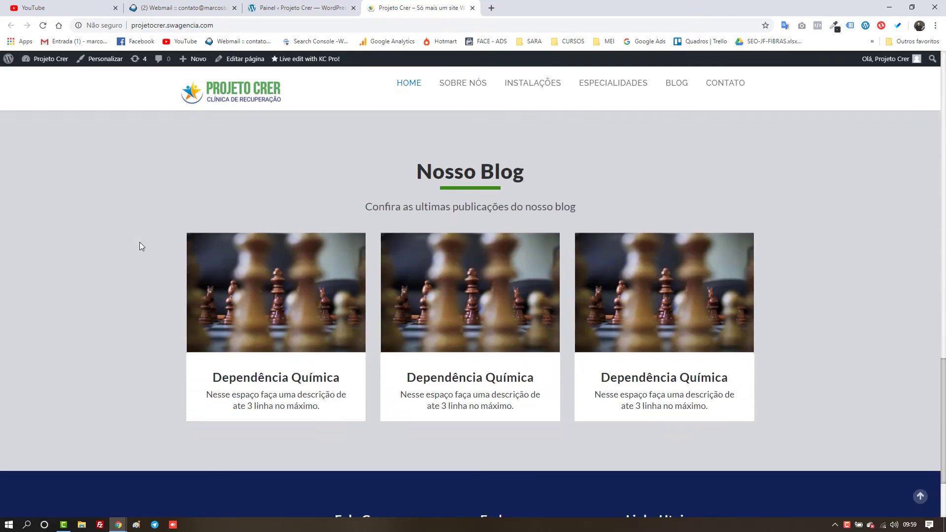
scroll(140, 242, "down", 1)
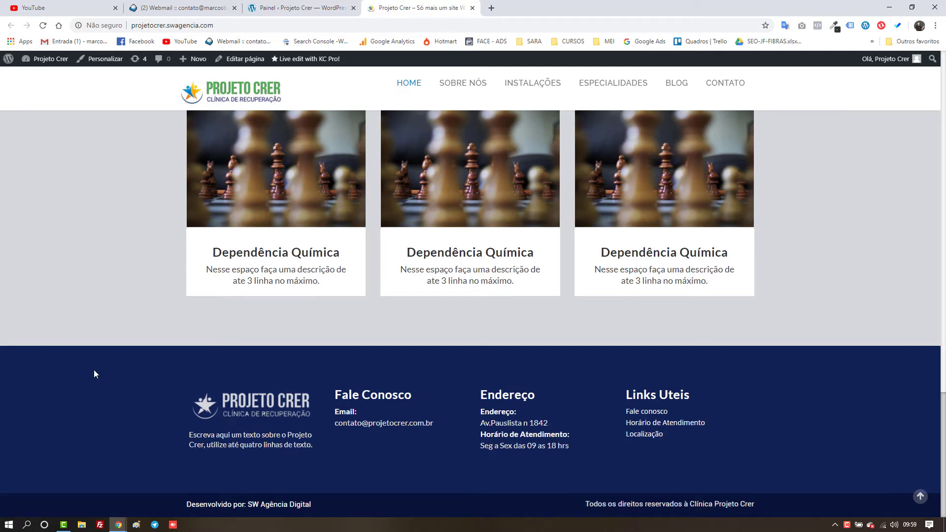
left_click(924, 501)
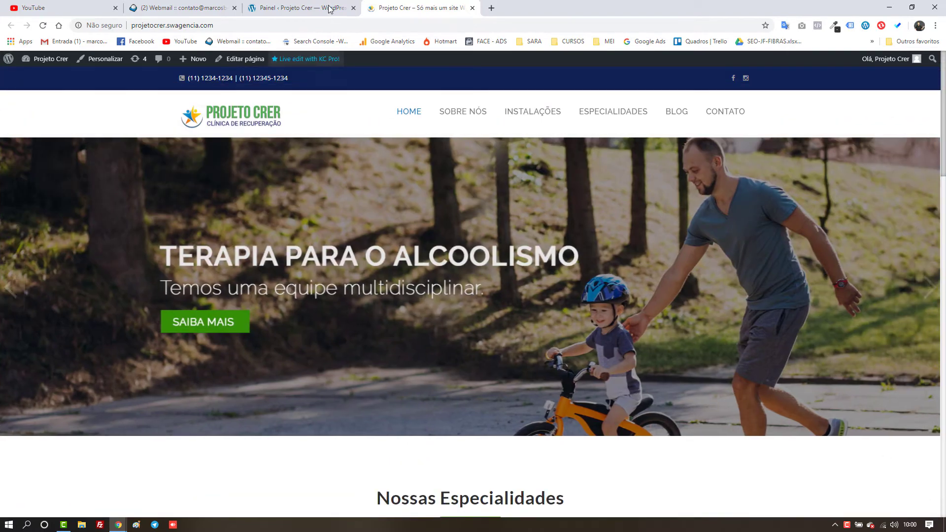
Step: Open the Plugins instalados list from the WordPress dashboard sidebar
left_click(330, 8)
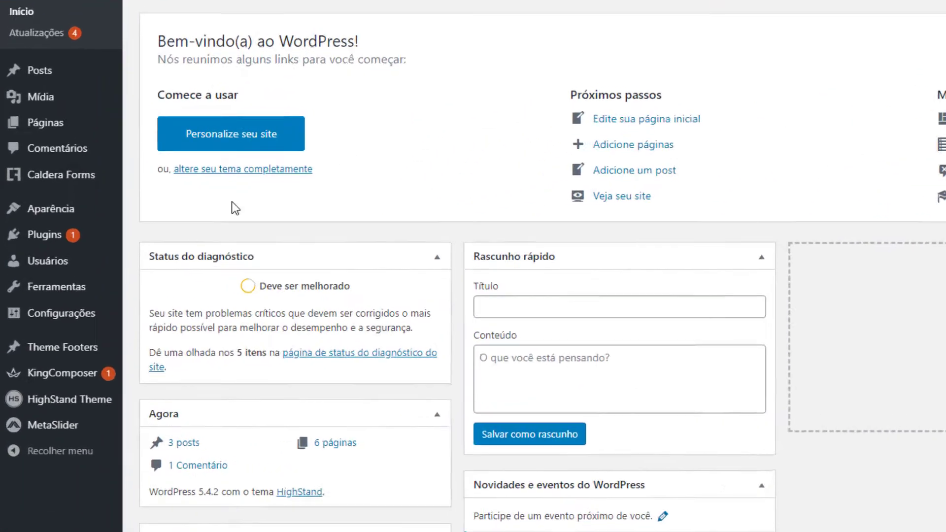
mouse_move(54, 242)
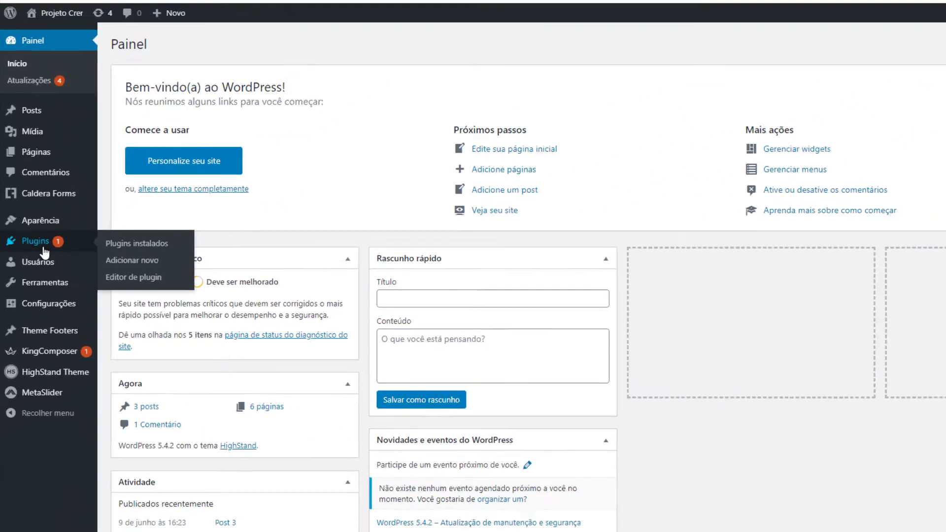
left_click(79, 236)
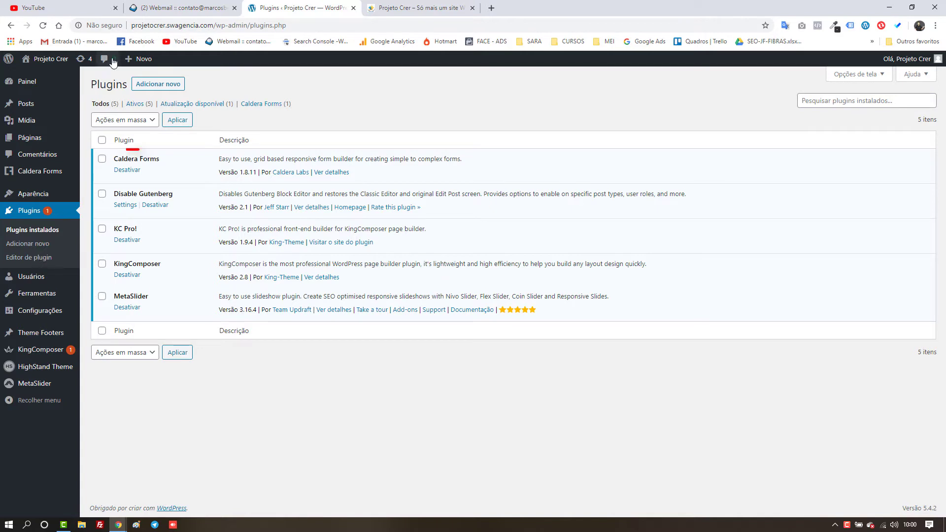
Step: Open the Enviar plugin .zip upload panel via Adicionar novo
left_click(164, 87)
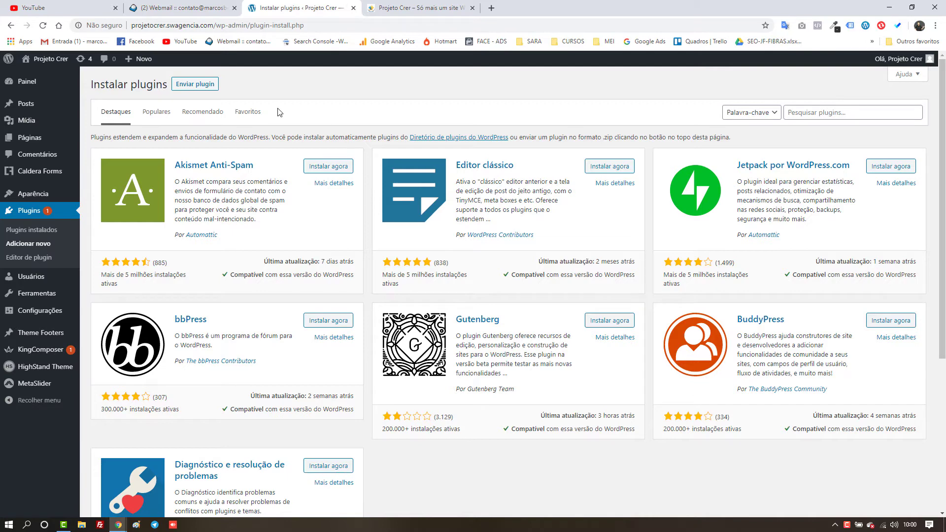
left_click(211, 89)
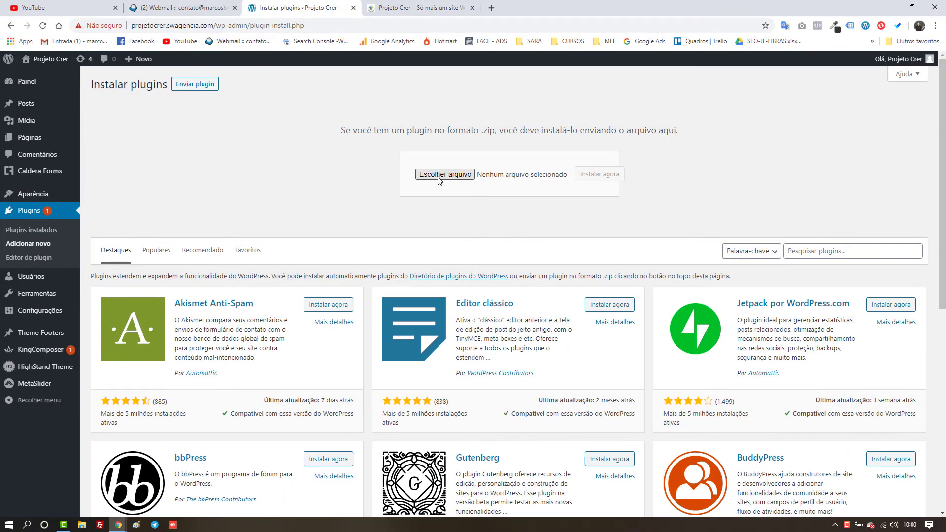
Step: Choose creame-whatsapp-me.4.0.5.zip from the Downloads folder as the plugin file
left_click(438, 176)
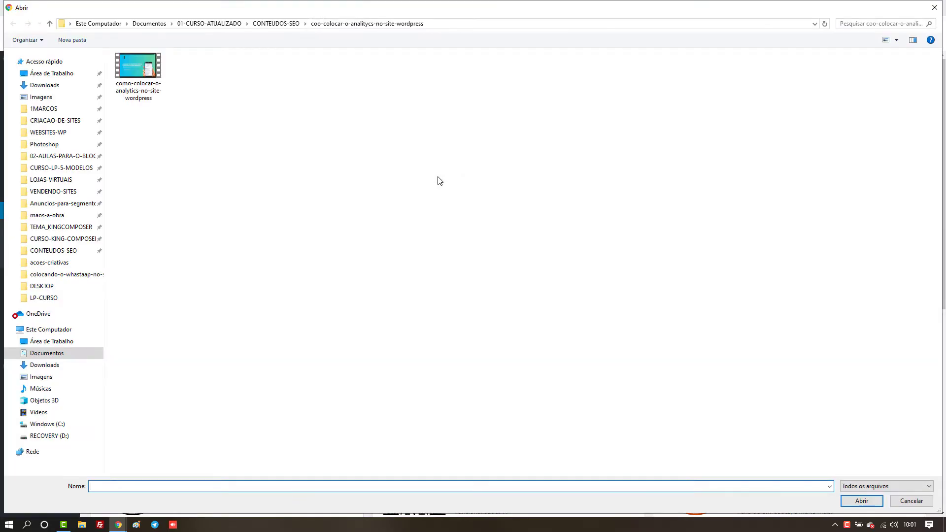
left_click(58, 87)
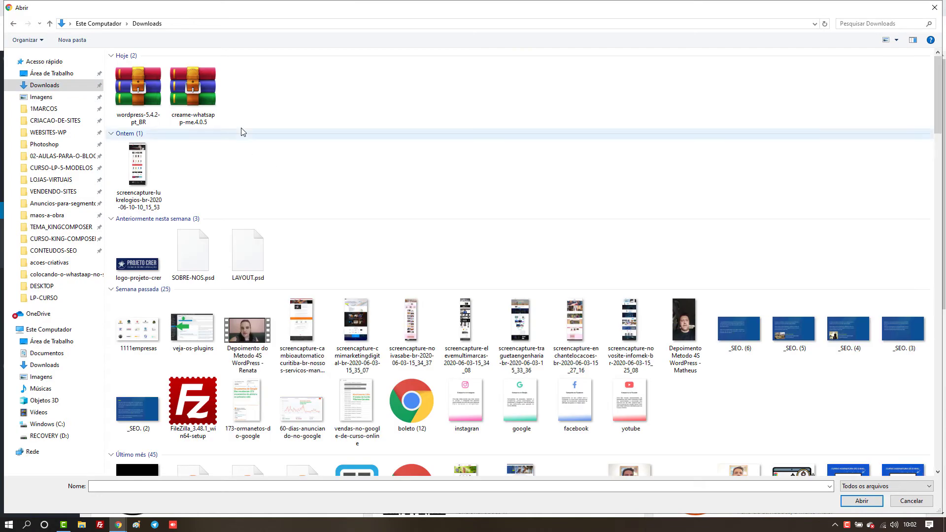
left_click(199, 98)
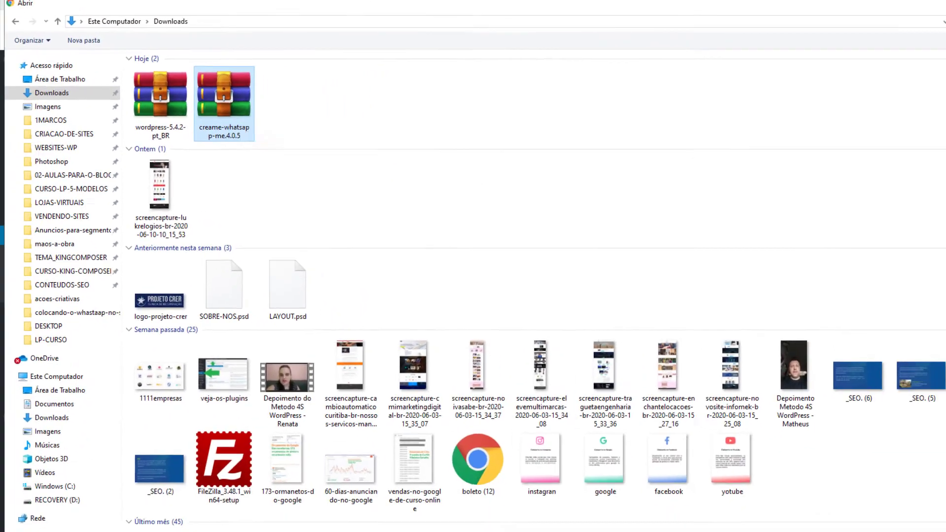
left_click(852, 502)
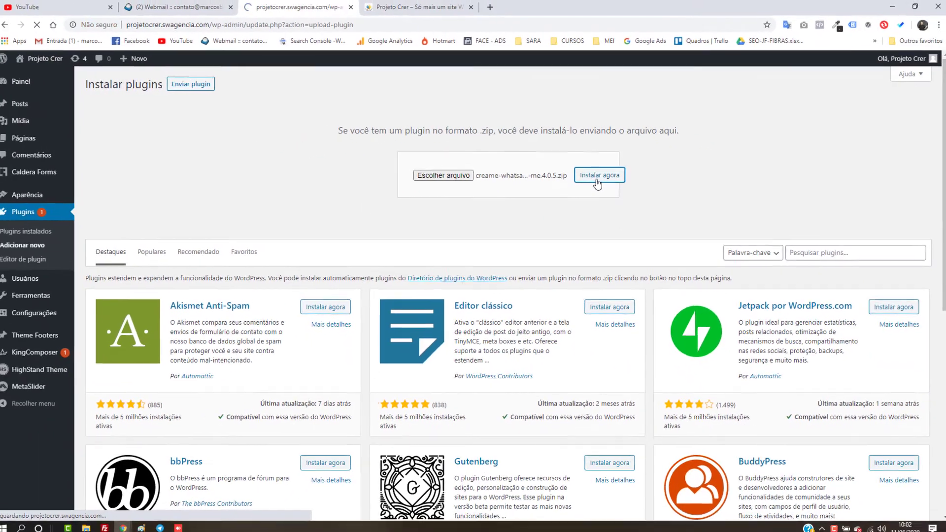
Step: Install the uploaded Join.chat 4.0.5 plugin and activate it
left_click(596, 191)
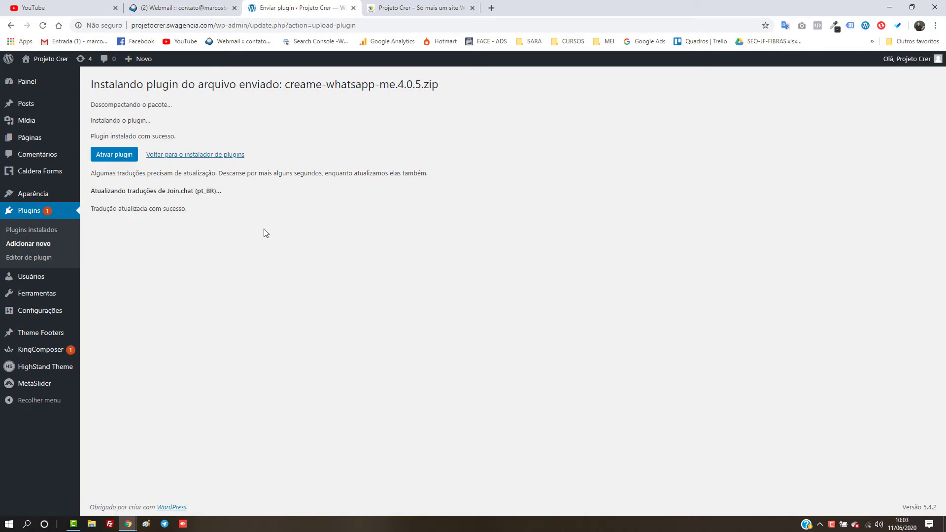
left_click(132, 159)
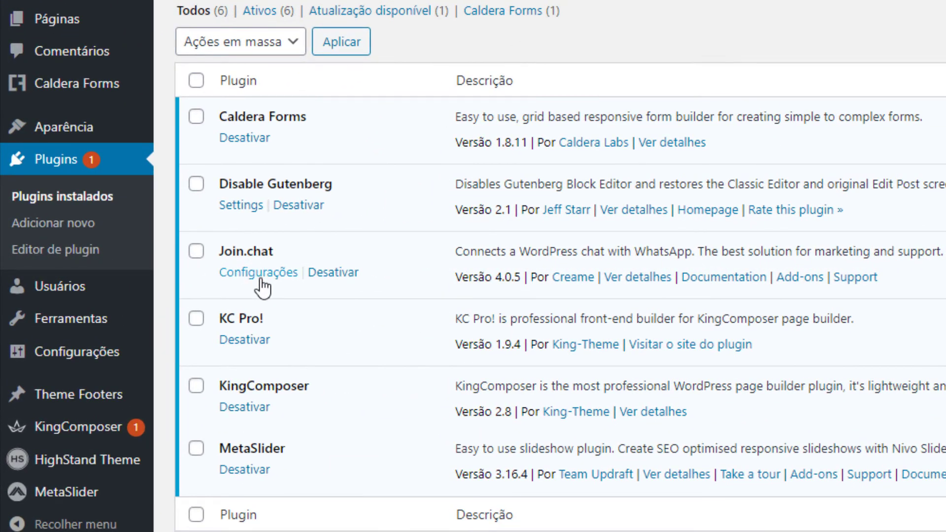
Step: In Join.chat settings, enter the WhatsApp contact number and message 'Olá, alguém pode me ajudar?'
left_click(261, 279)
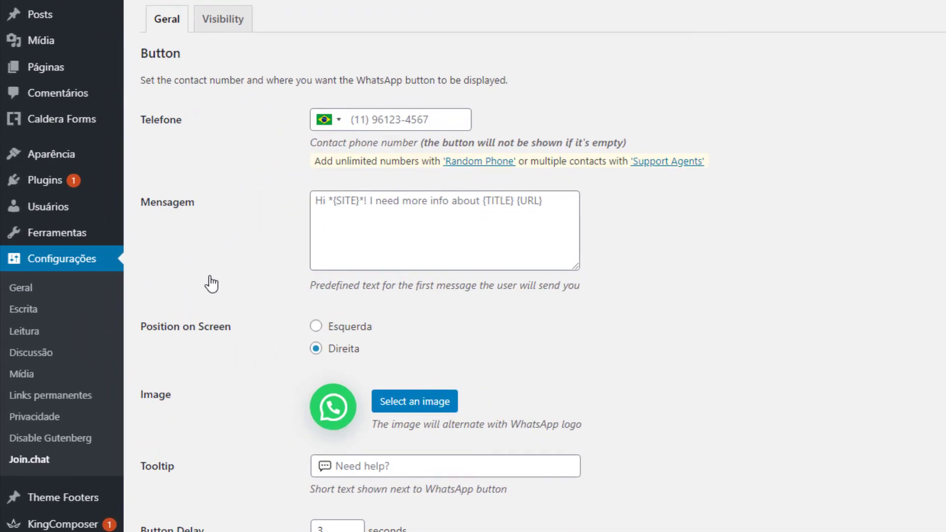
left_click(381, 126)
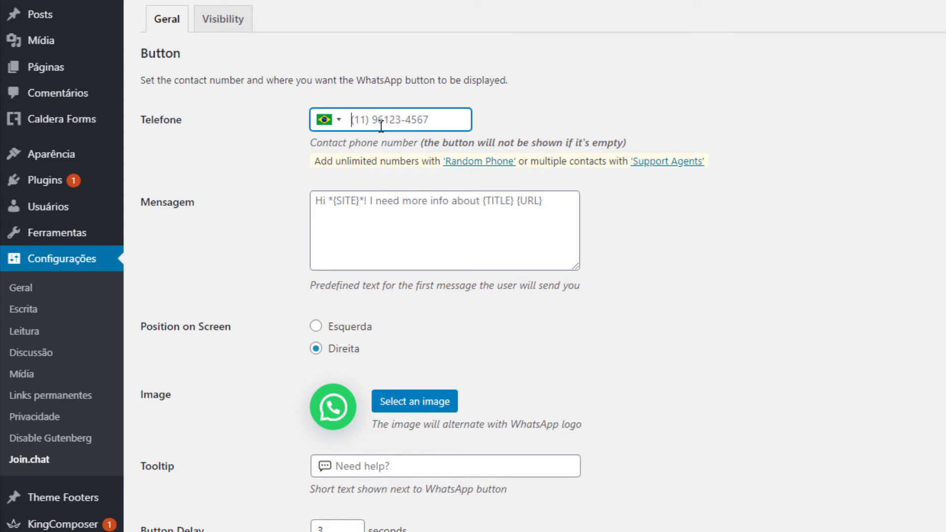
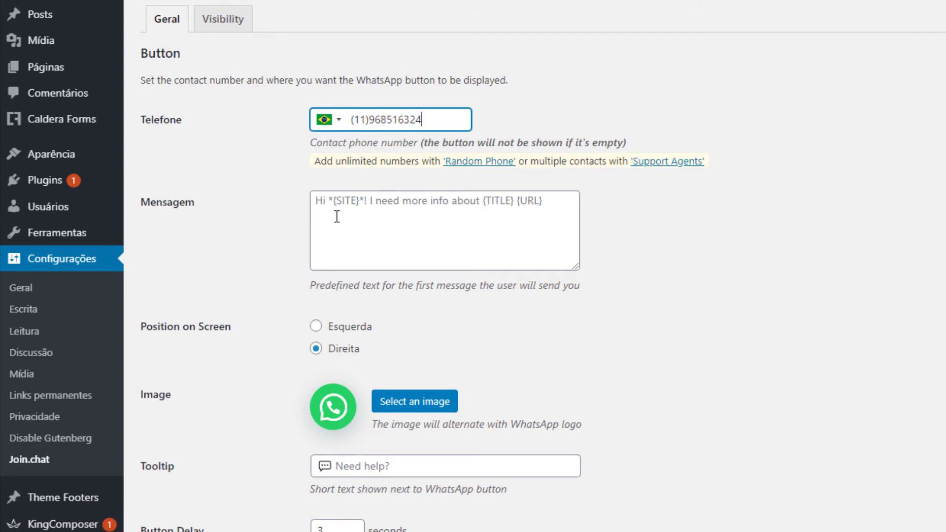
left_click(337, 217)
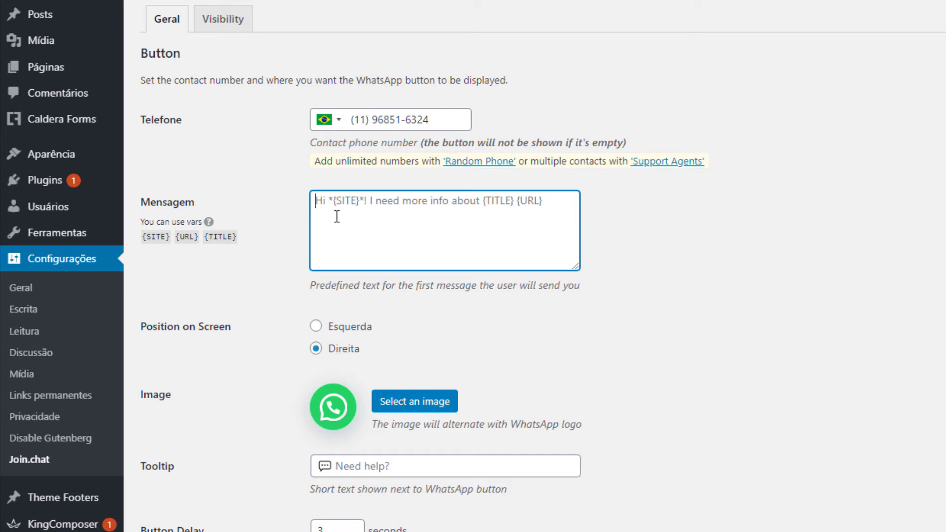
type("Olá,")
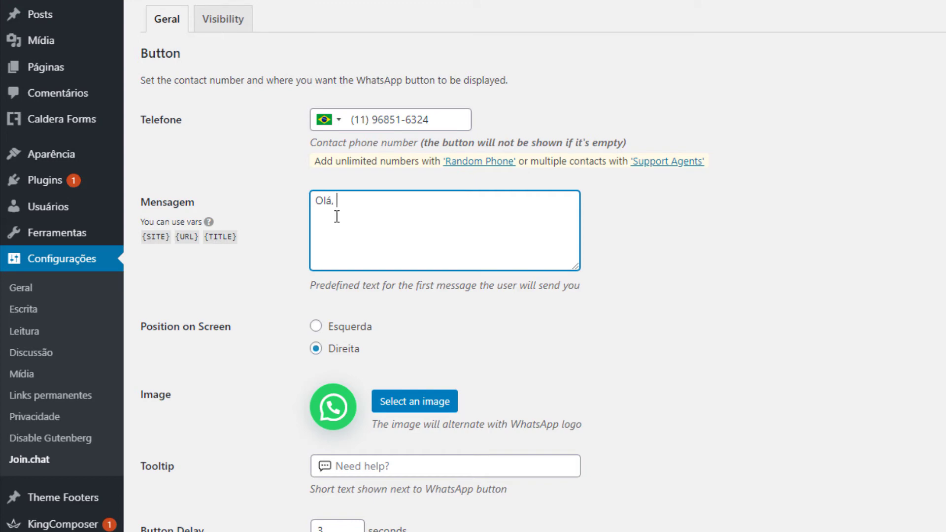
type(" alguém pode me aju")
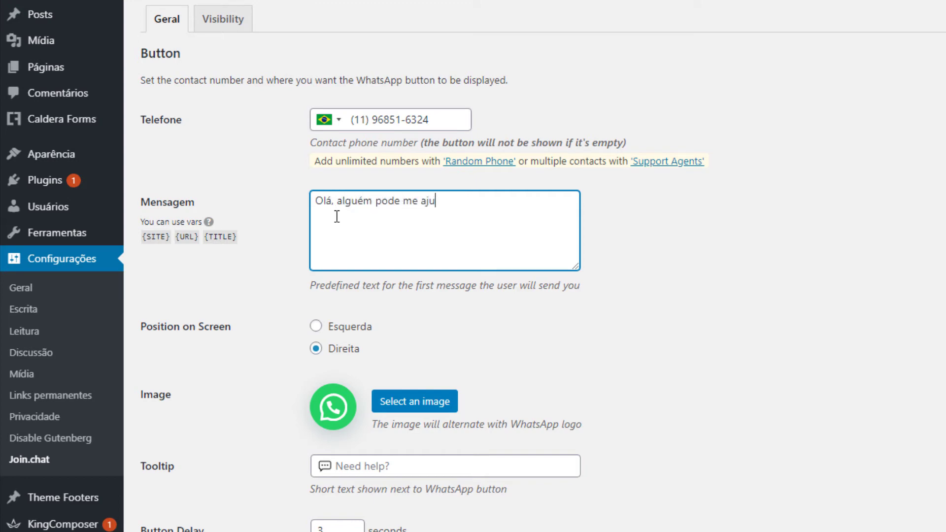
type("dar?")
left_click(292, 295)
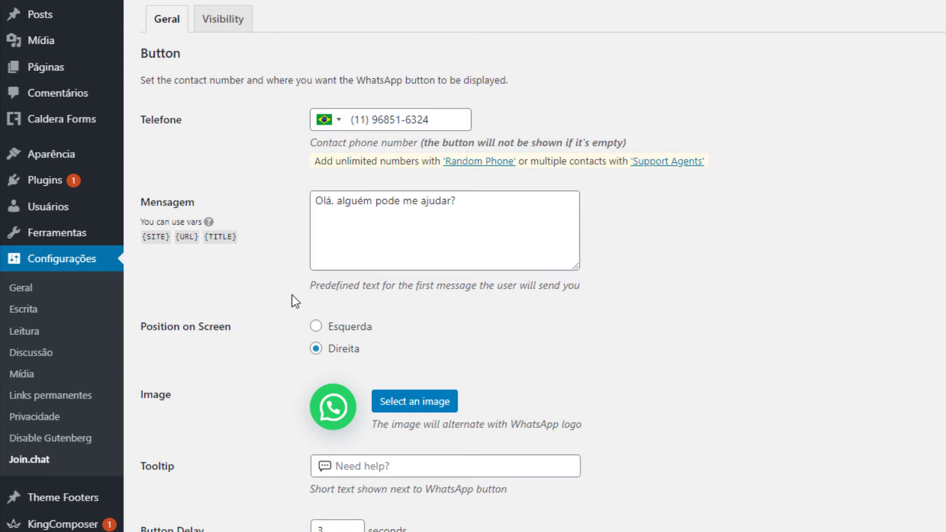
Step: Set the button's screen position to Esquerda and switch to the live Projeto Crer tab
left_click(316, 328)
left_click(318, 350)
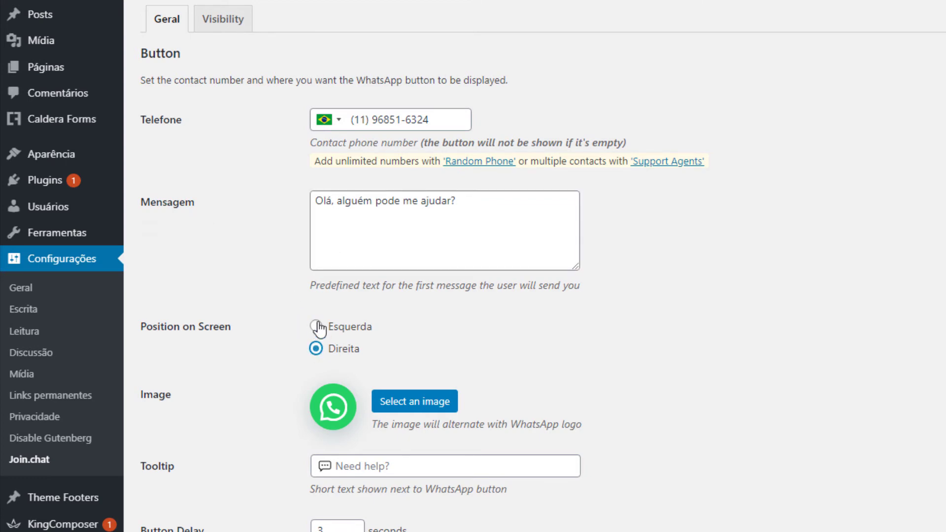
left_click(316, 327)
left_click(412, 6)
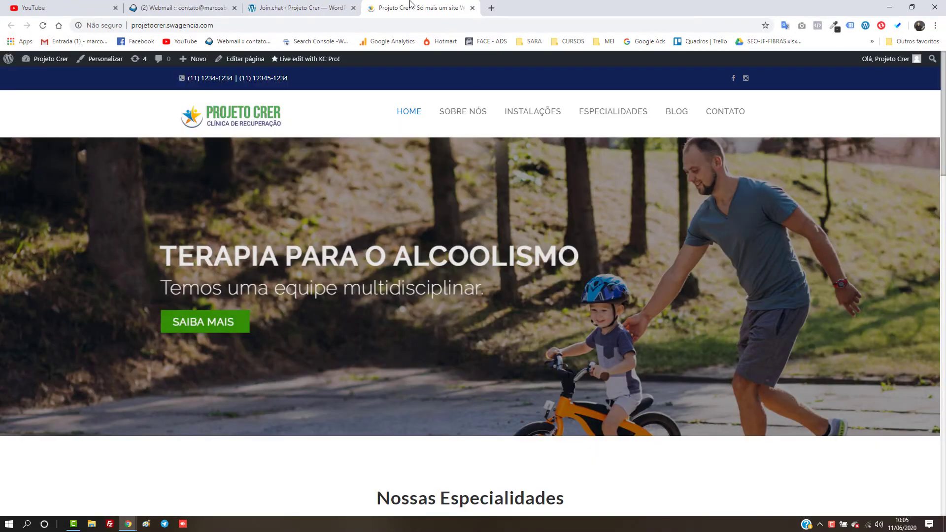
Step: Scroll through the Projeto Crer homepage, jumping back to the top once
scroll(511, 393, "down", 20)
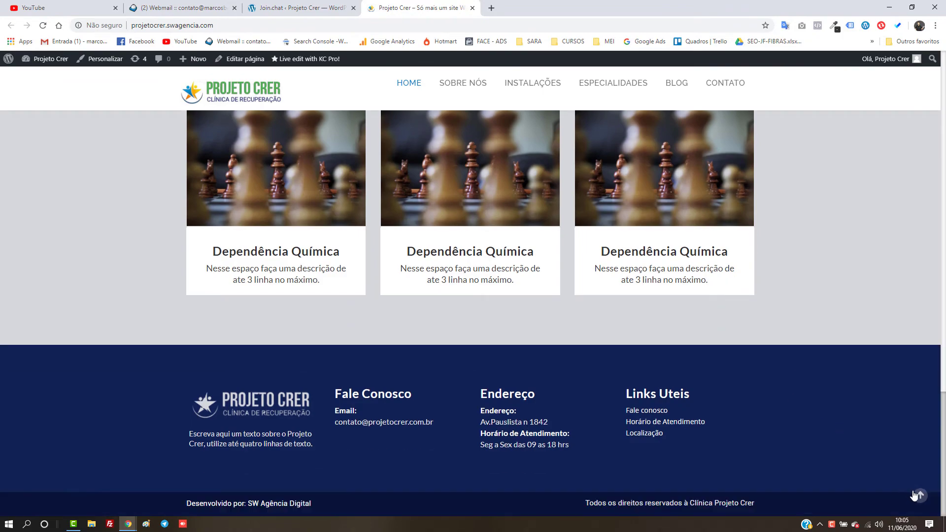
left_click(916, 495)
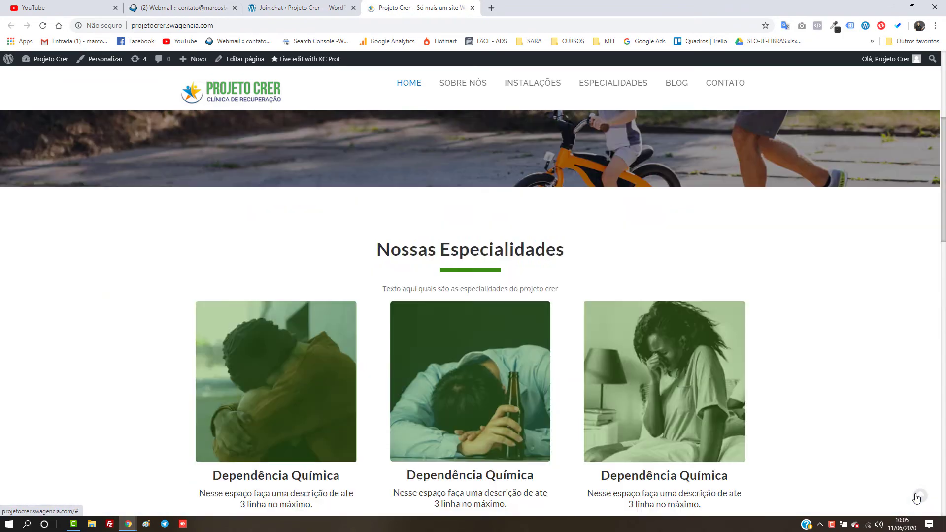
scroll(906, 491, "down", 8)
scroll(905, 491, "down", 12)
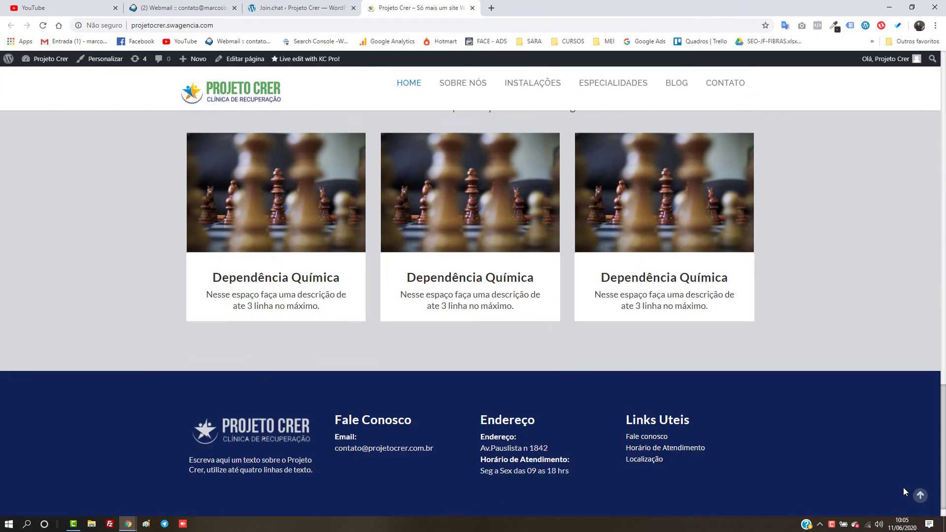
Step: Set the Join.chat tooltip text to 'Estamos Online!'
left_click(295, 7)
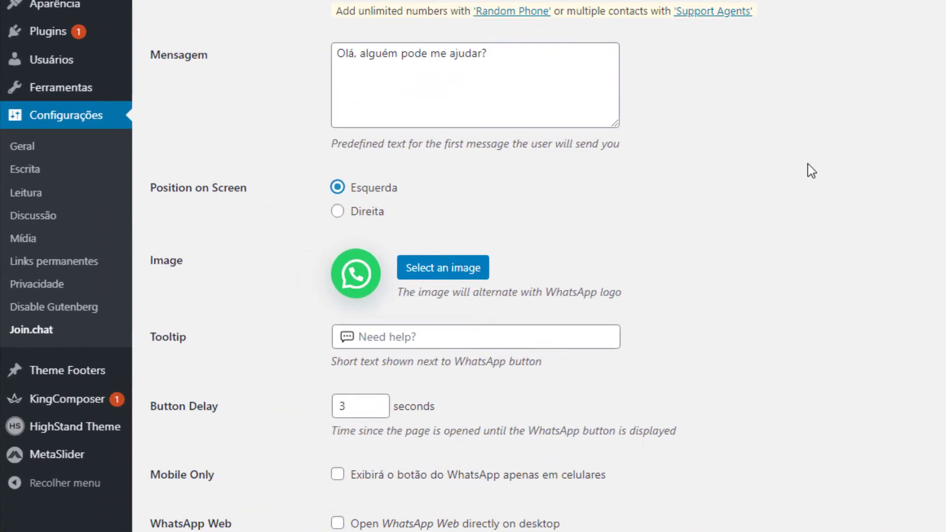
scroll(812, 171, "down", 5)
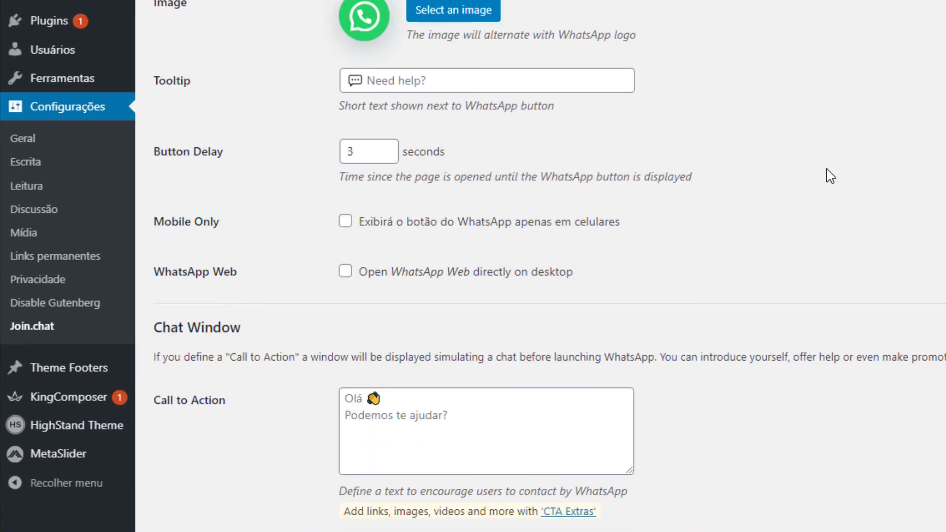
left_click(432, 79)
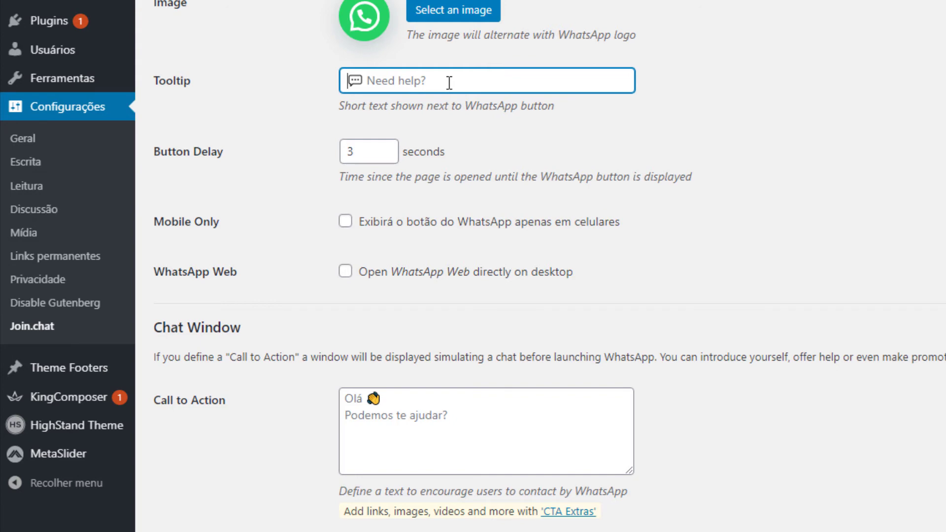
type("Estamos O")
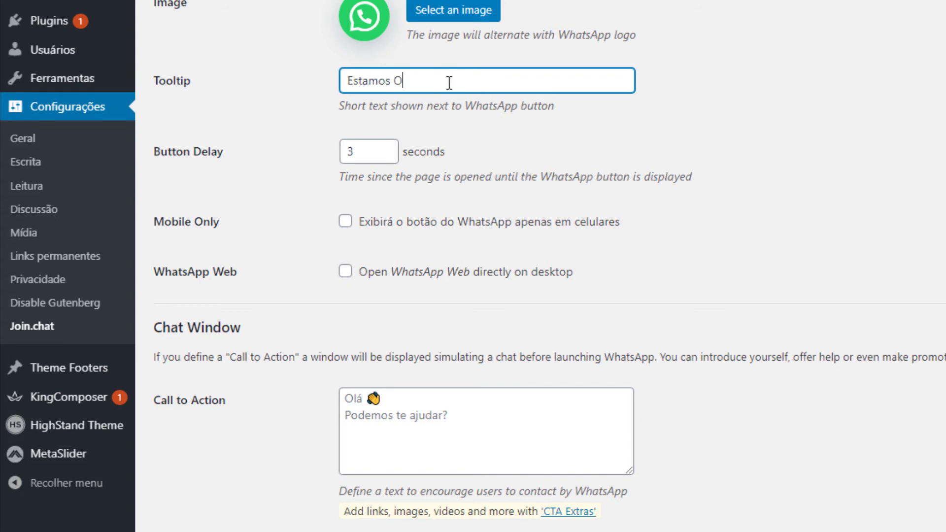
type("nline!")
Step: Raise the Button Delay to 5 seconds and save the Join.chat settings
left_click(369, 148)
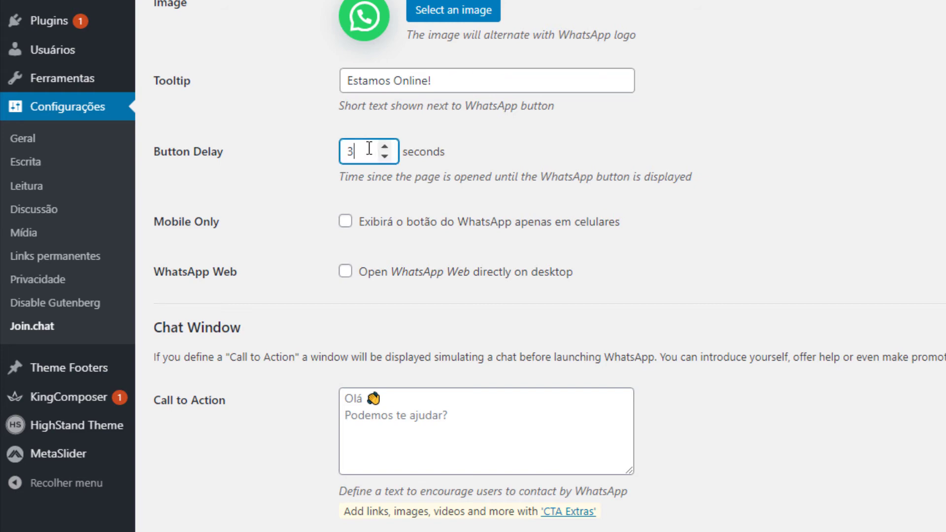
left_click(384, 147)
left_click(384, 147)
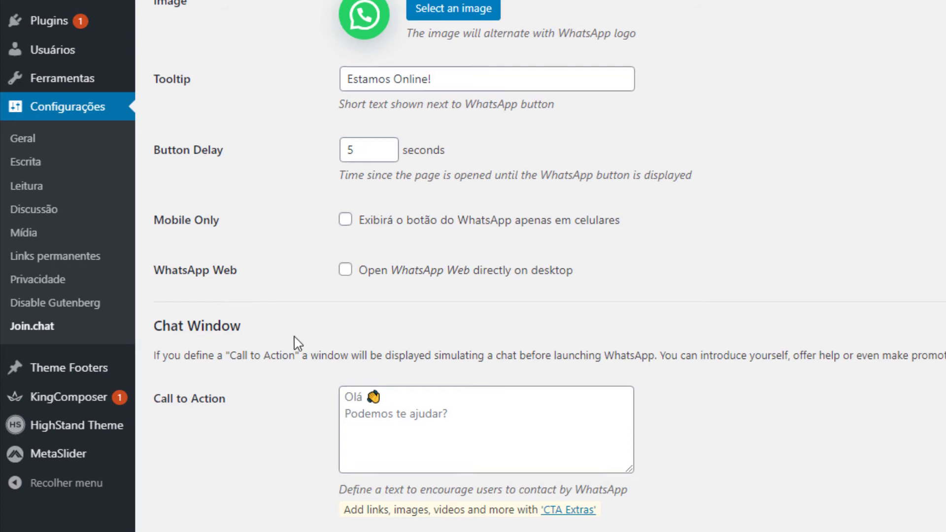
scroll(294, 337, "down", 5)
scroll(269, 248, "down", 8)
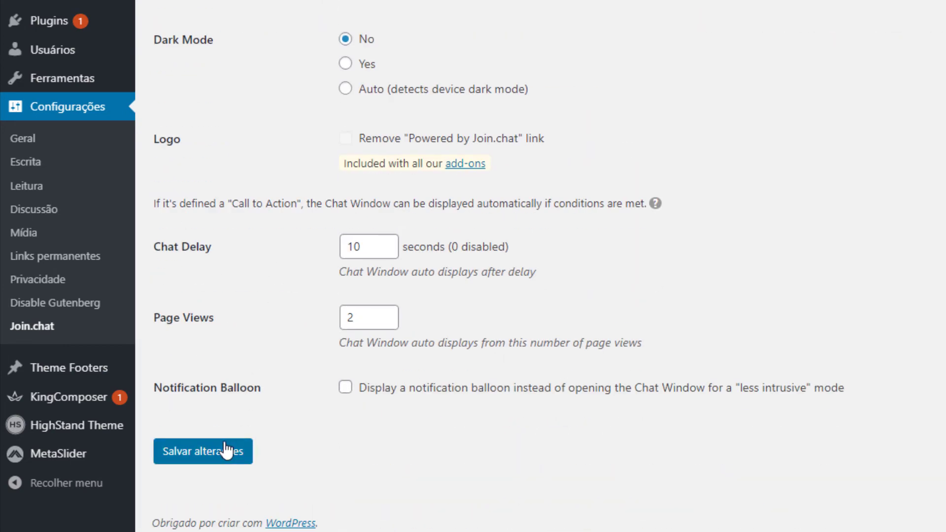
left_click(227, 451)
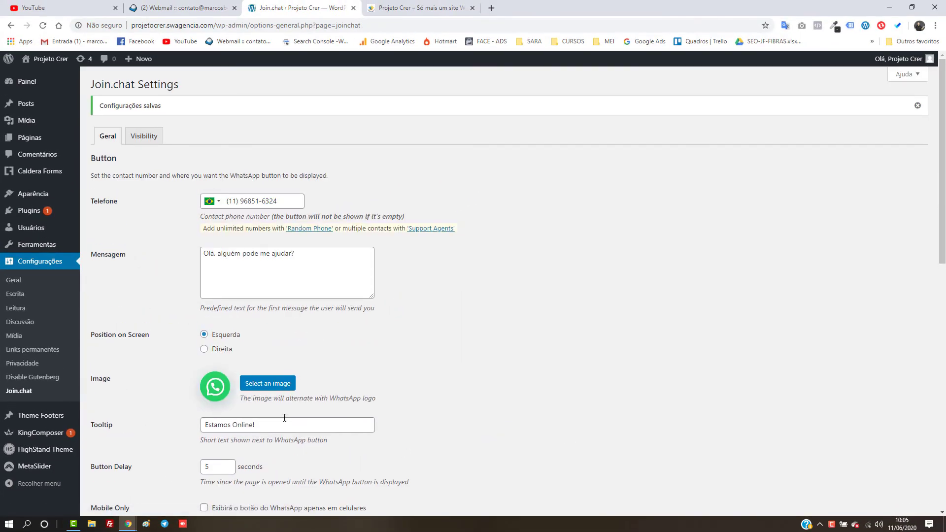
Step: Reload the Projeto Crer site and confirm the lower-left WhatsApp button shows 'Estamos Online!'
left_click(436, 17)
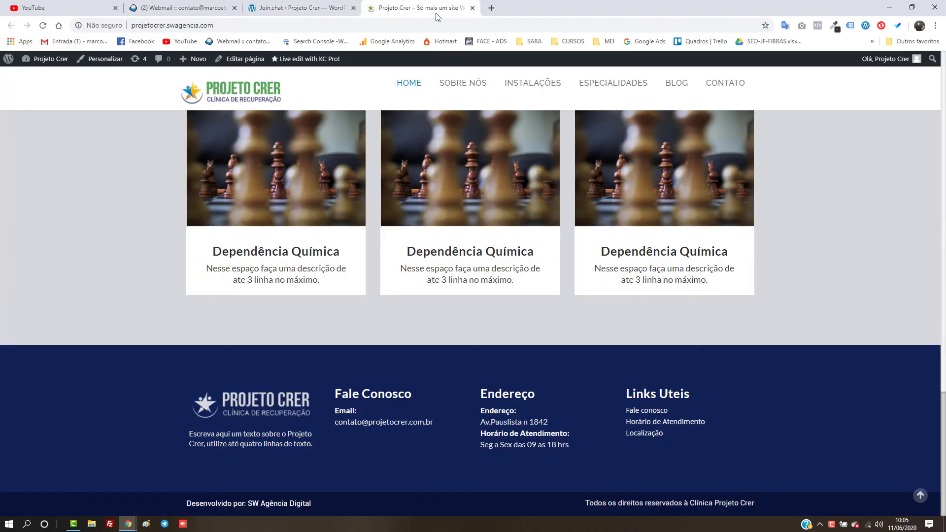
key("F5")
scroll(285, 339, "up", 10)
scroll(283, 346, "up", 15)
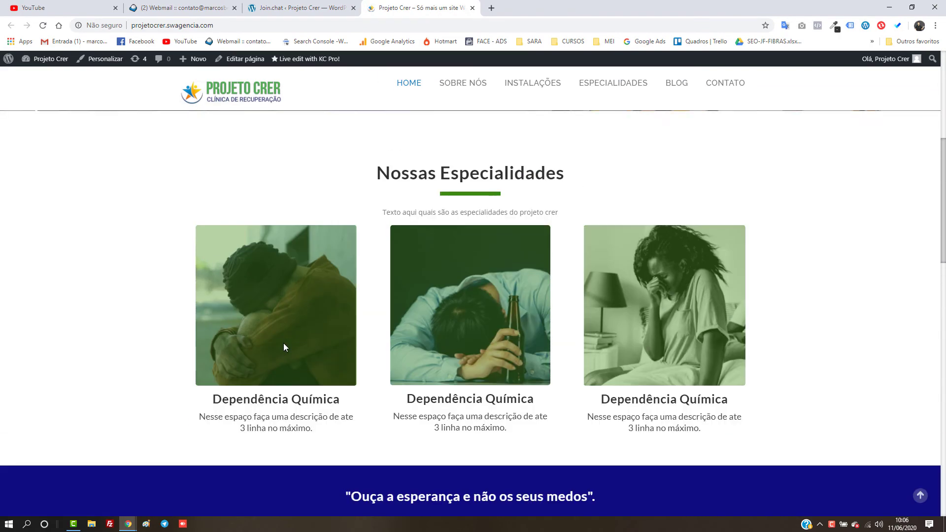
scroll(283, 343, "down", 3)
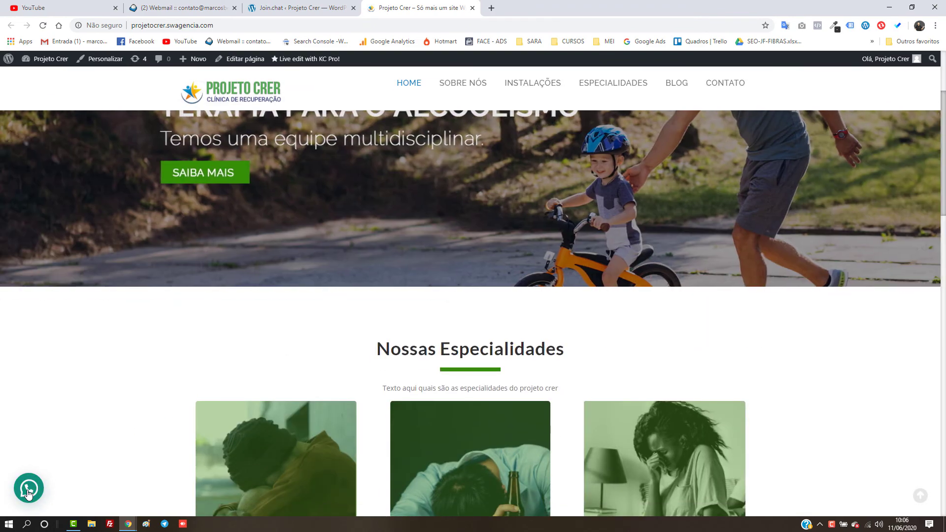
mouse_move(28, 494)
scroll(64, 488, "up", 3)
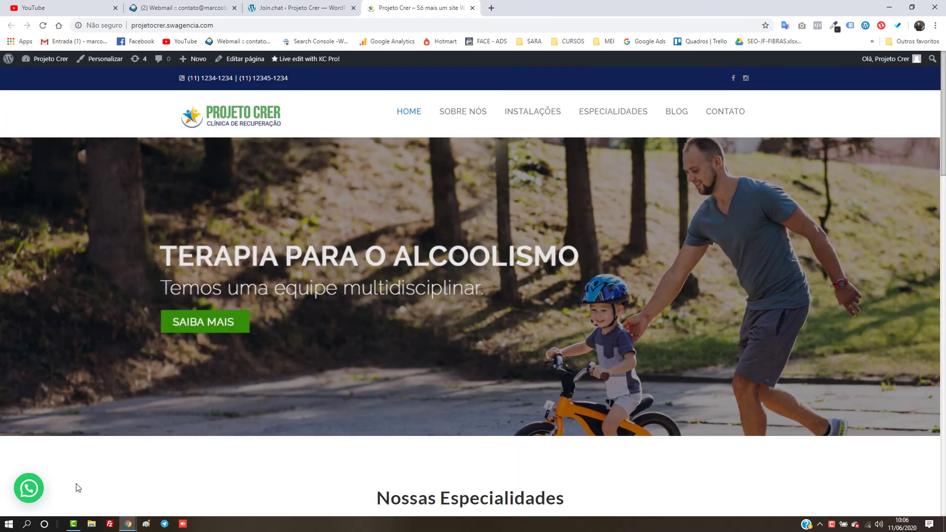